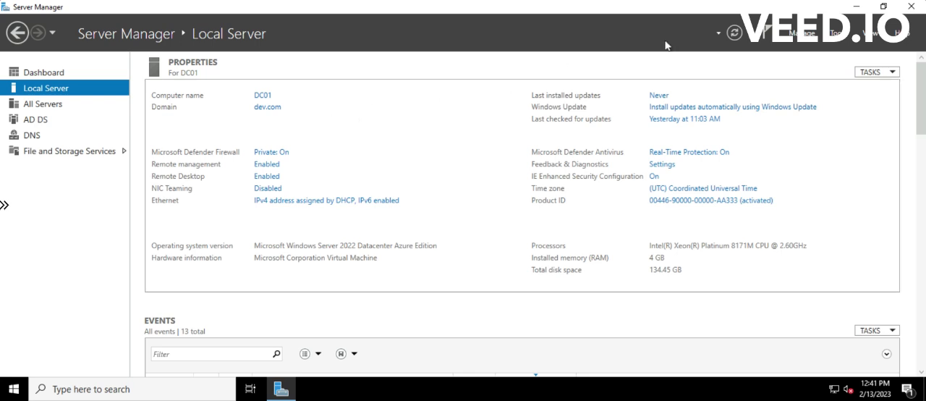
# - Open Active Directory Users and Computers, maximize its window, and expand the dev.com domain
pyautogui.click(838, 33)
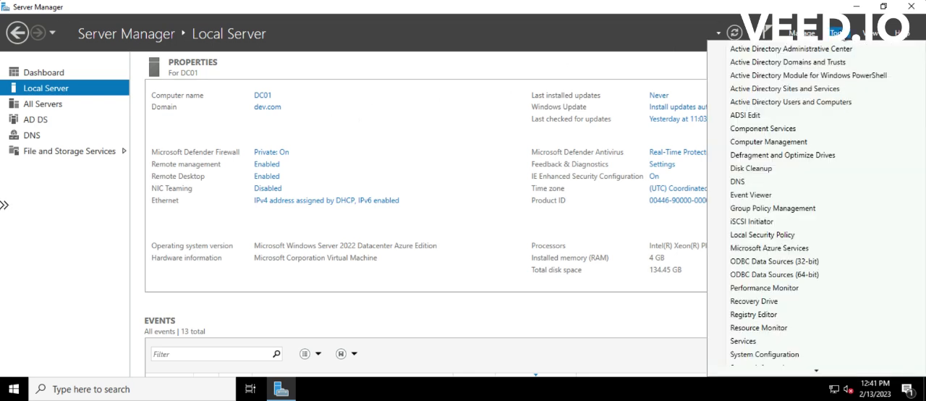
pyautogui.click(783, 103)
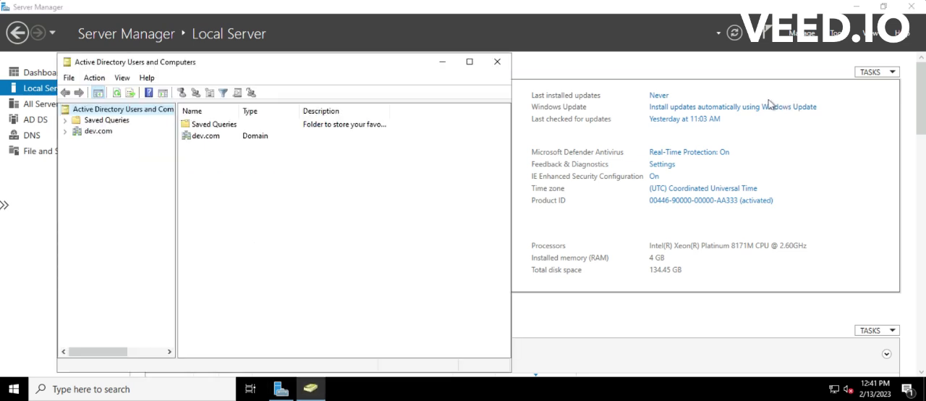
pyautogui.click(469, 62)
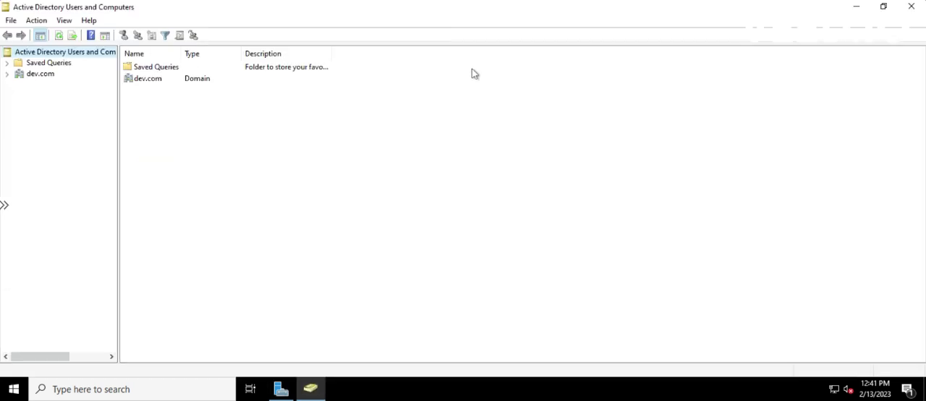
pyautogui.click(22, 77)
pyautogui.click(9, 77)
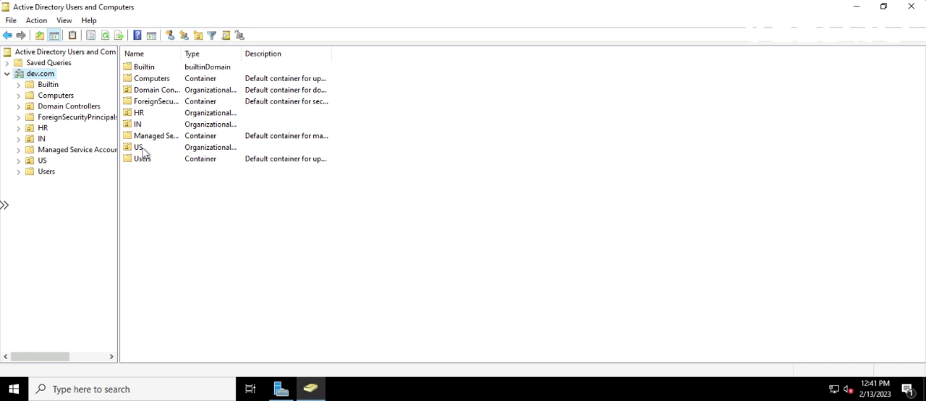
# - Examine the IN organizational unit, going through its Sales unit down to SalesManagers
pyautogui.doubleClick(136, 127)
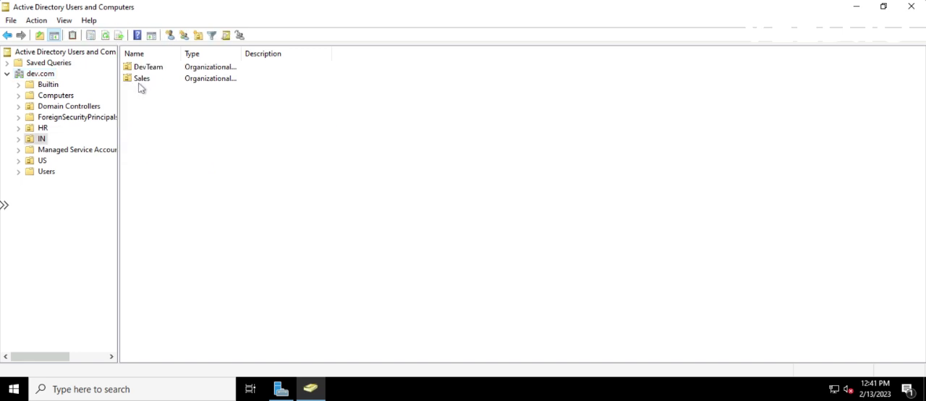
pyautogui.doubleClick(141, 82)
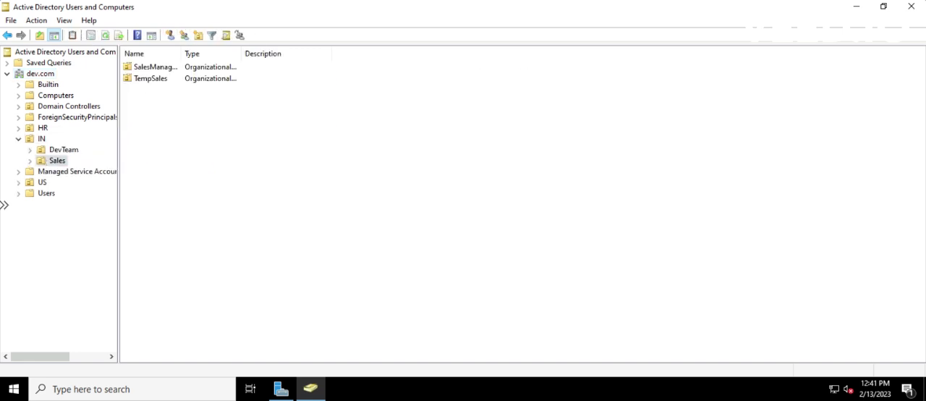
pyautogui.doubleClick(139, 80)
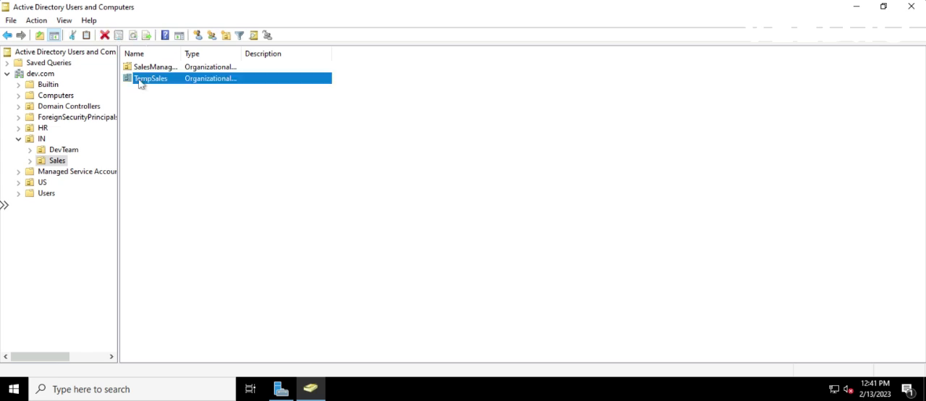
pyautogui.click(79, 172)
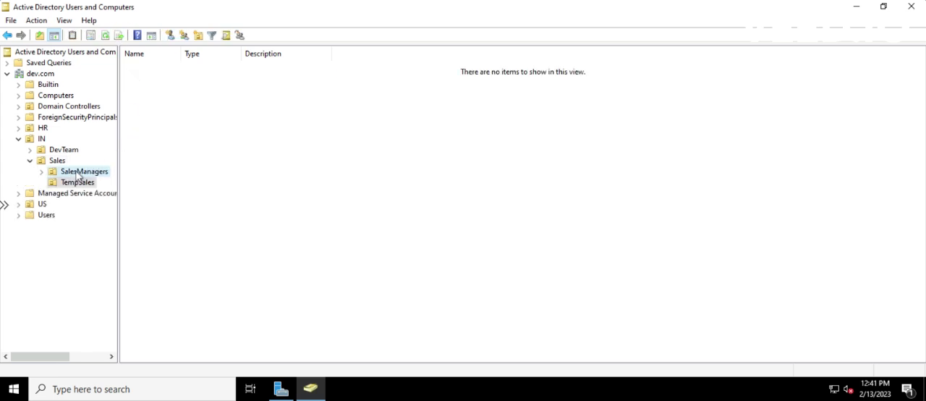
# - Expand the US organizational unit and its Sales unit, and examine the contents of SalesGroups and Users
pyautogui.click(19, 204)
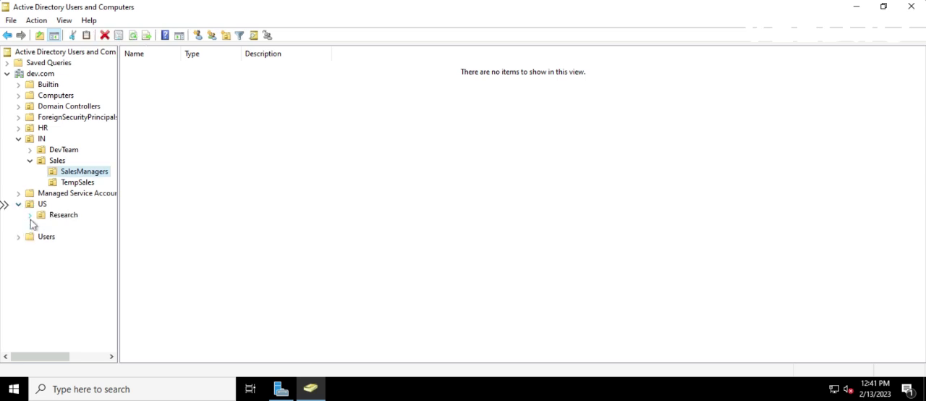
pyautogui.click(33, 226)
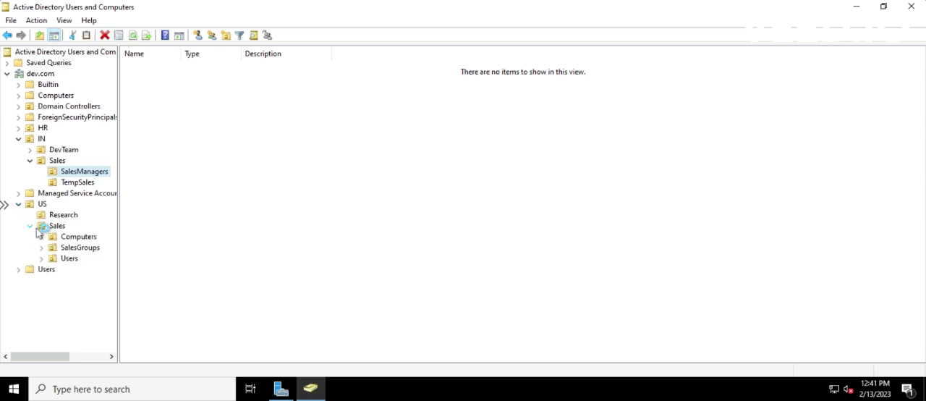
pyautogui.click(74, 248)
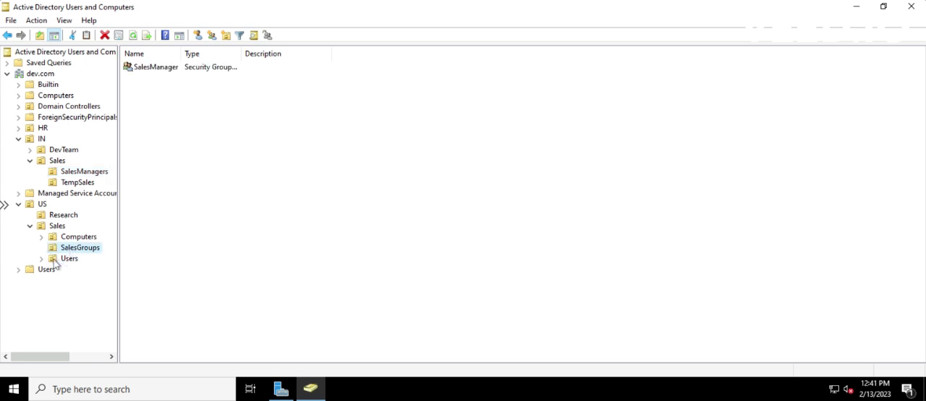
pyautogui.click(55, 261)
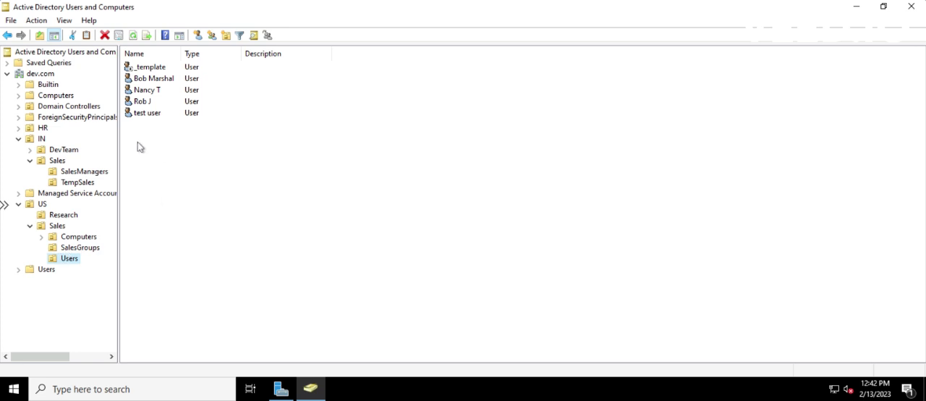
pyautogui.click(58, 249)
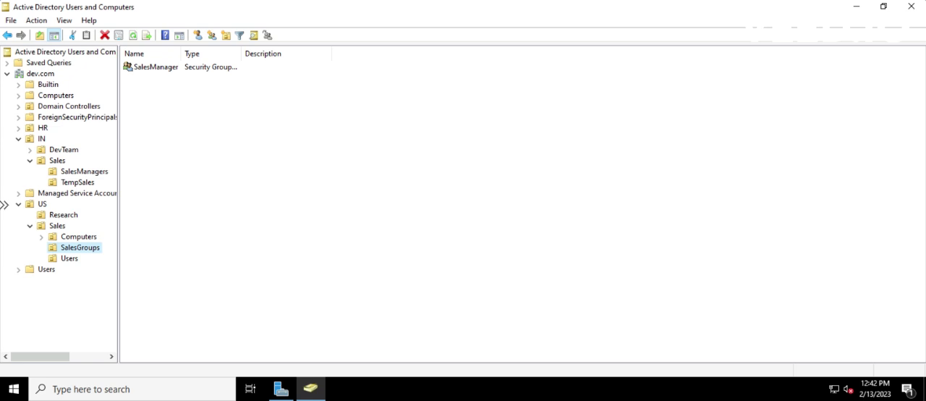
pyautogui.click(67, 262)
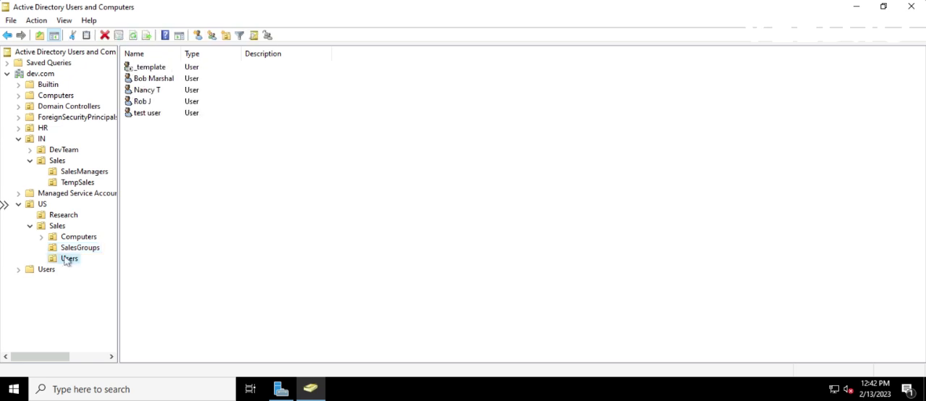
# - Create a global security group named SalesAdmins in the SalesGroups unit under US > Sales
pyautogui.click(68, 249)
pyautogui.rightClick(66, 251)
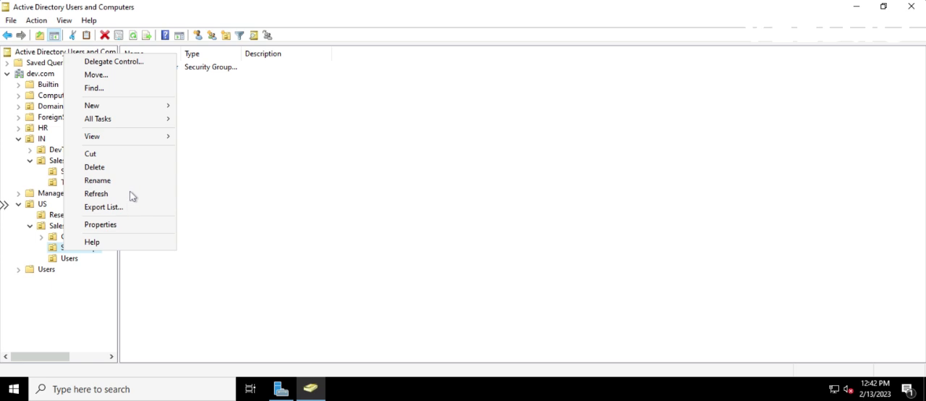
pyautogui.moveTo(127, 108)
pyautogui.click(222, 133)
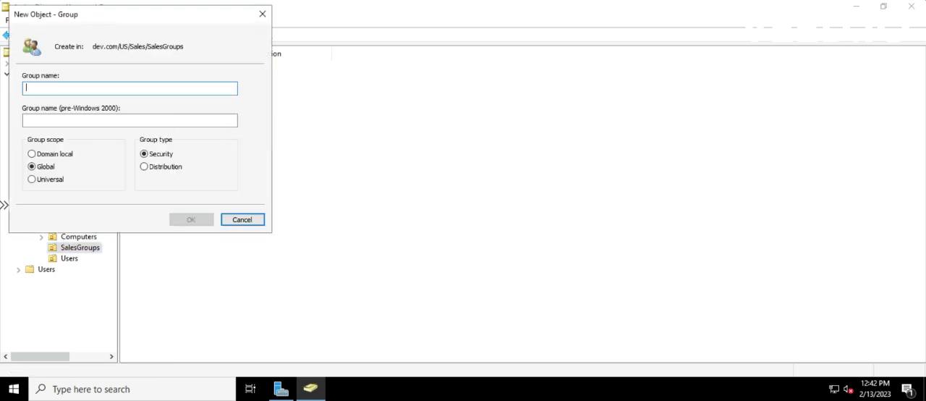
pyautogui.write('SalesA')
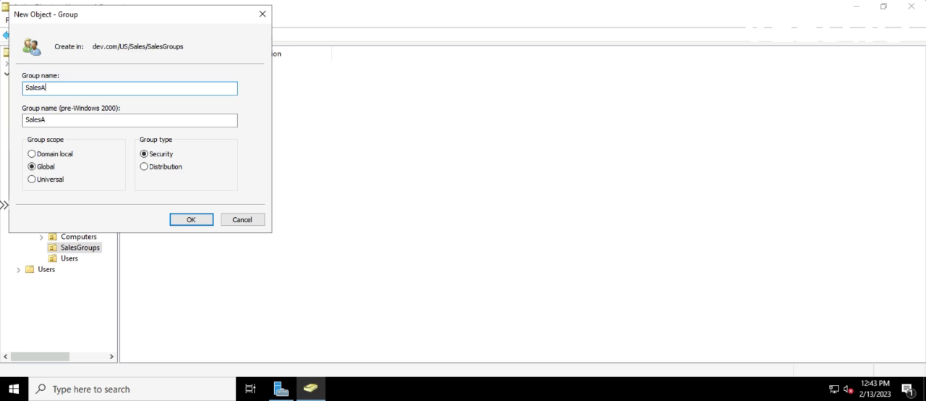
pyautogui.write('dmins')
pyautogui.click(194, 221)
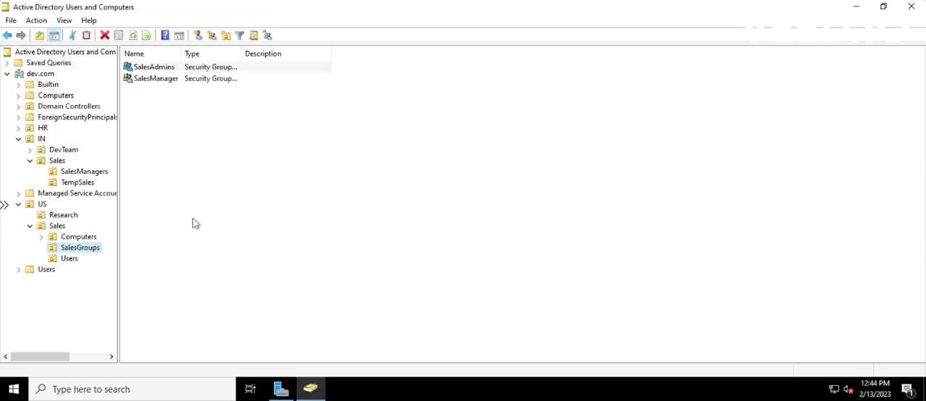
# - Widen the Type column of the group list and create a domain local security group named SalesTemp in SalesGroups
pyautogui.click(157, 71)
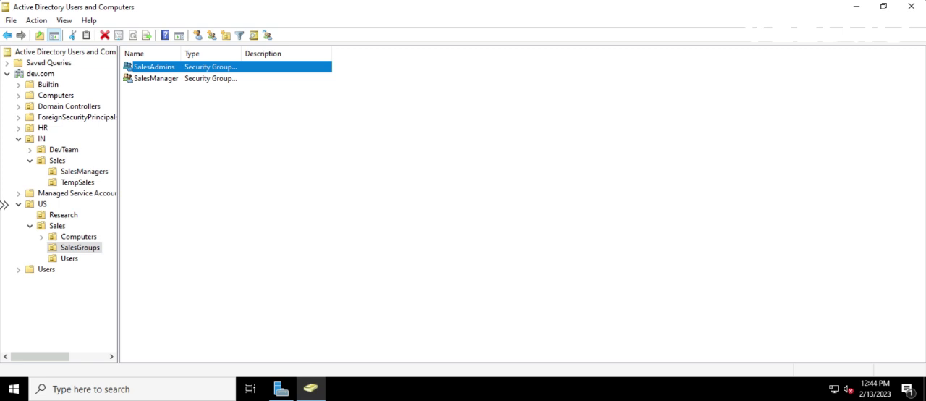
pyautogui.moveTo(276, 50); pyautogui.dragTo(453, 51)
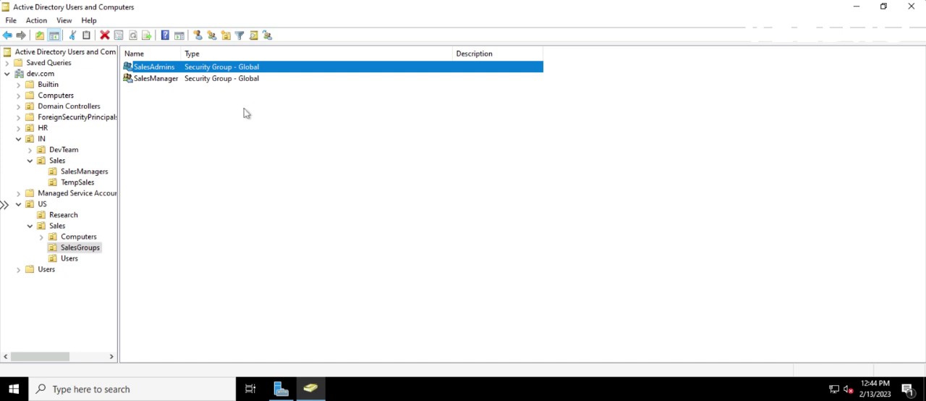
pyautogui.click(211, 36)
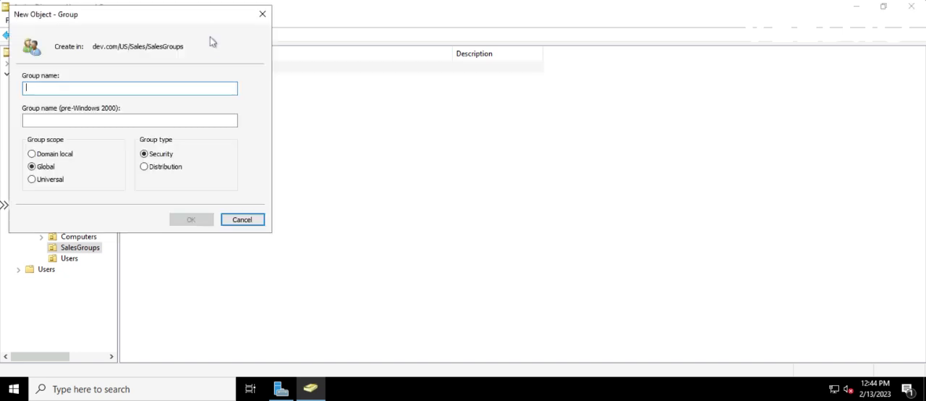
pyautogui.moveTo(168, 18); pyautogui.dragTo(296, 44)
pyautogui.write('Sales')
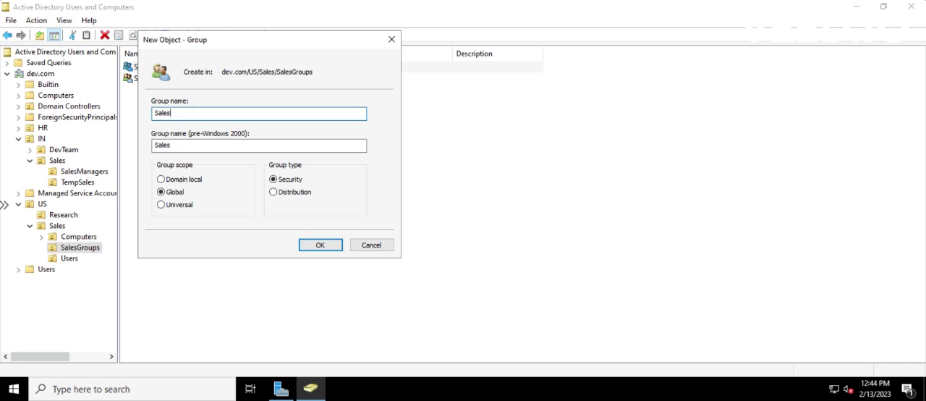
pyautogui.write('Tem')
pyautogui.click(166, 180)
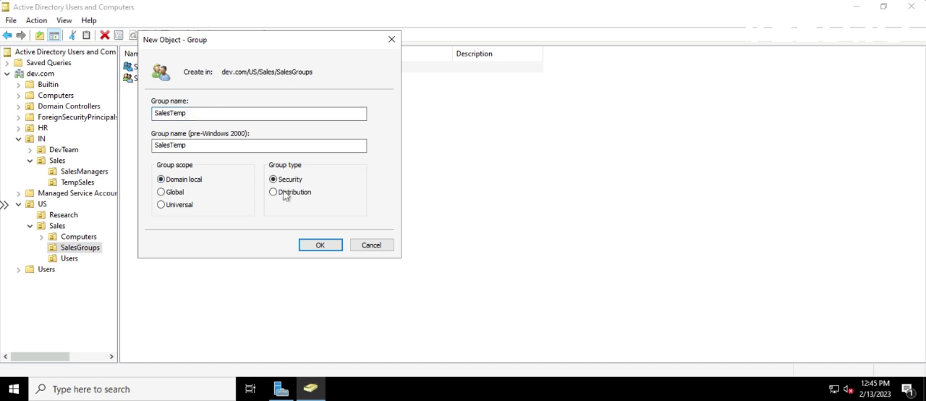
pyautogui.click(320, 246)
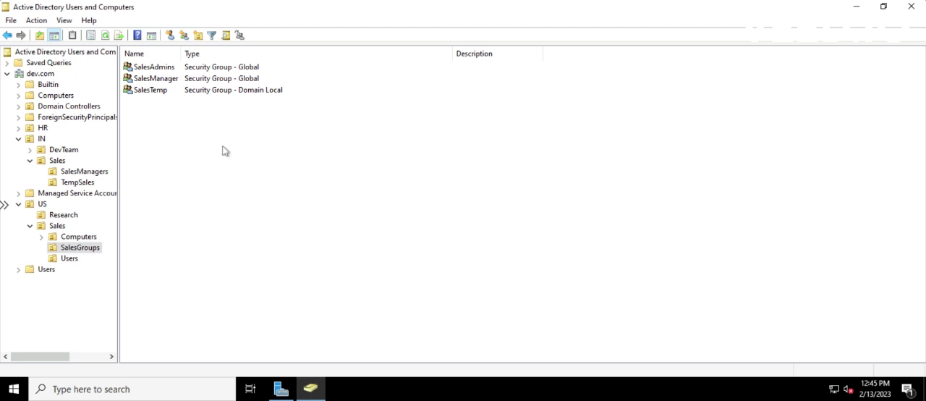
# - Add the Sales user listed directly after _template in the advanced search results as a member of the SalesAdmins group
pyautogui.click(159, 81)
pyautogui.doubleClick(158, 71)
pyautogui.click(403, 80)
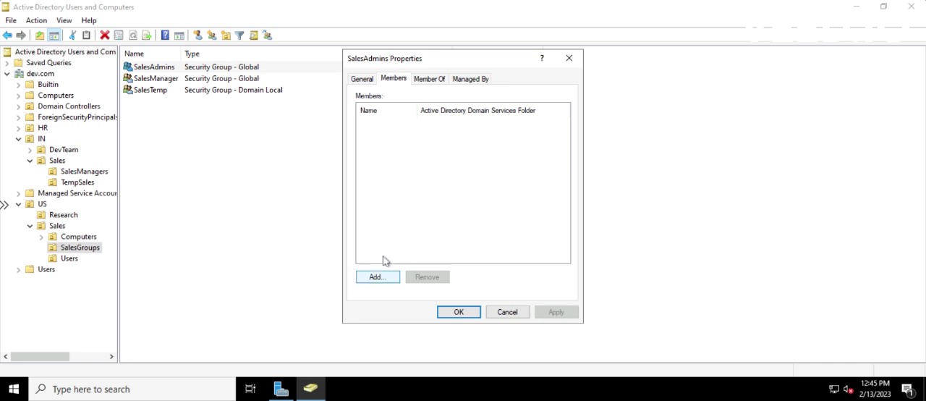
pyautogui.click(381, 280)
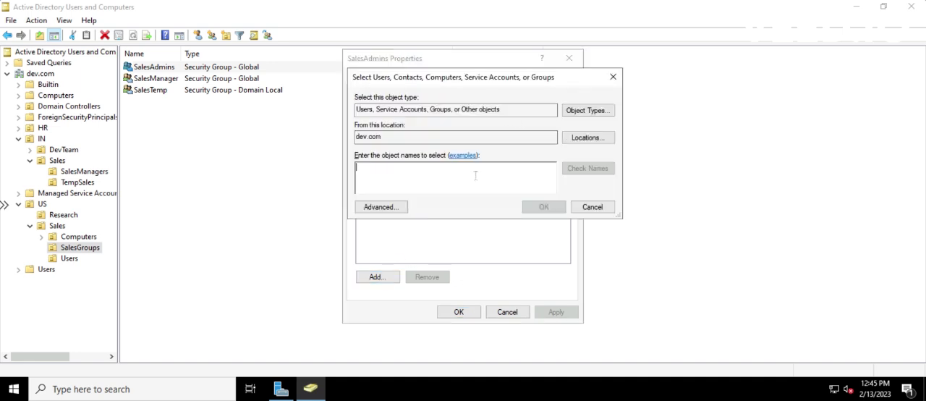
pyautogui.click(400, 209)
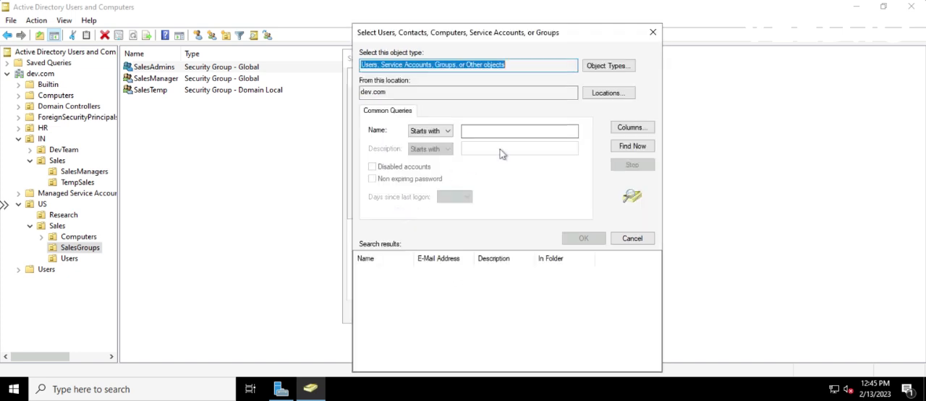
pyautogui.click(615, 148)
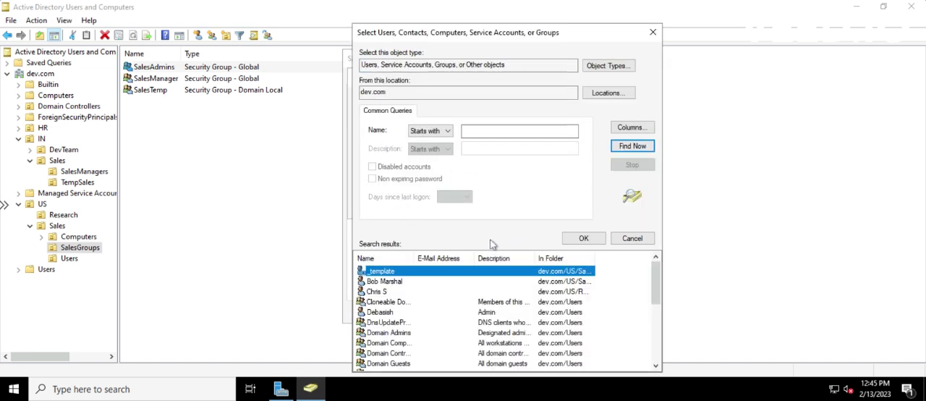
pyautogui.click(379, 283)
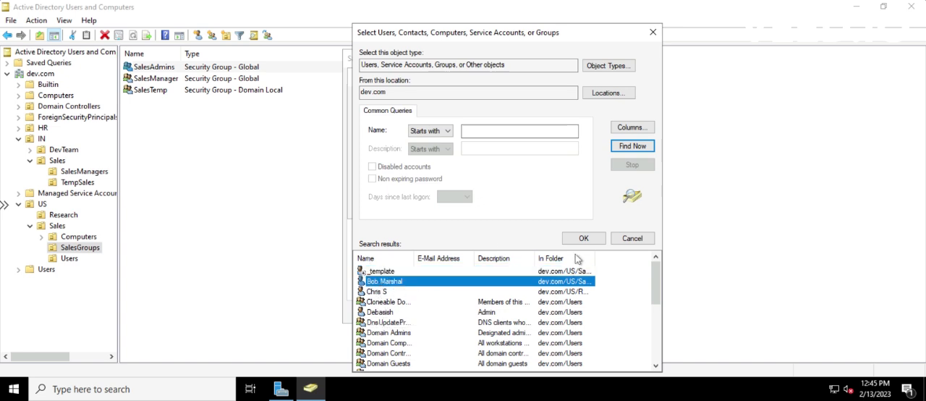
pyautogui.click(583, 239)
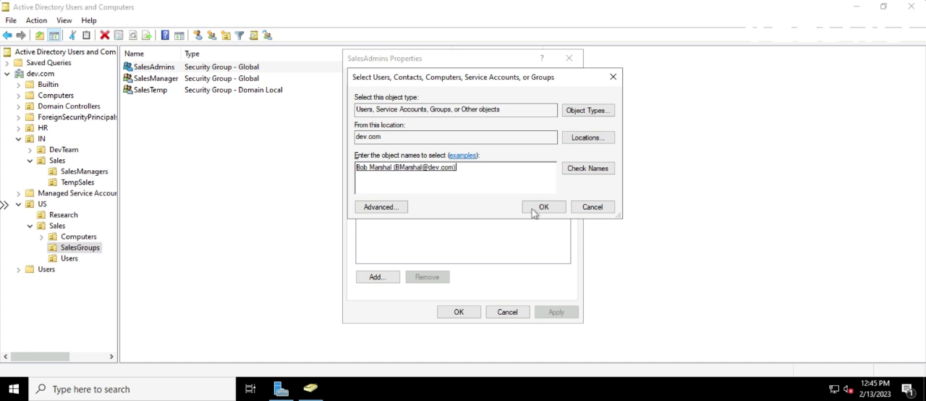
pyautogui.click(554, 209)
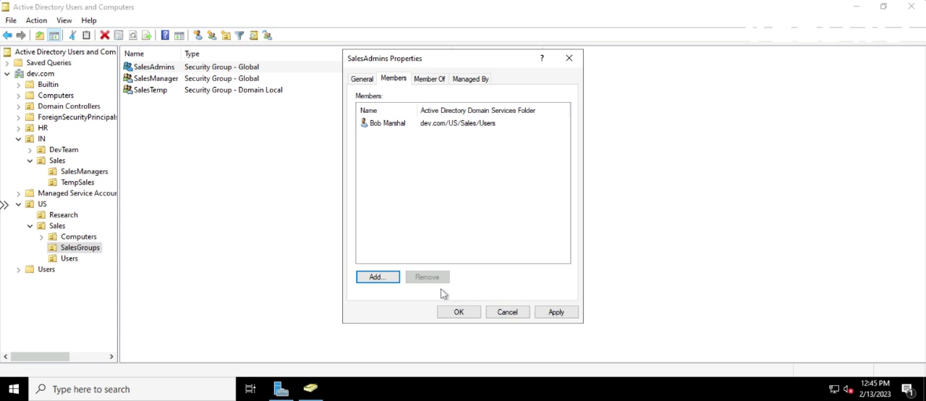
# - Apply the membership change to SalesAdmins without adding further members and close the group's properties
pyautogui.click(390, 279)
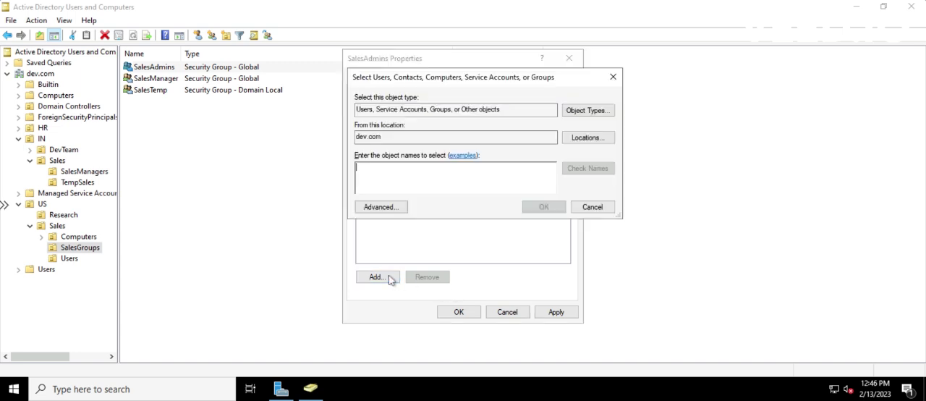
pyautogui.click(585, 207)
pyautogui.click(559, 312)
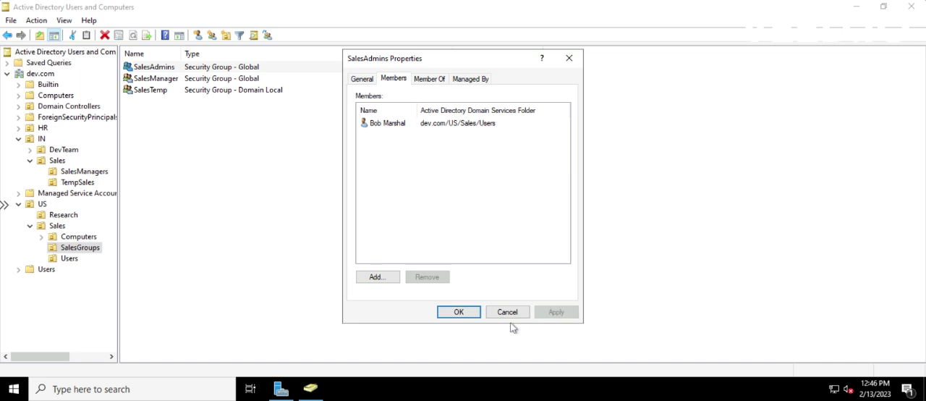
pyautogui.click(473, 314)
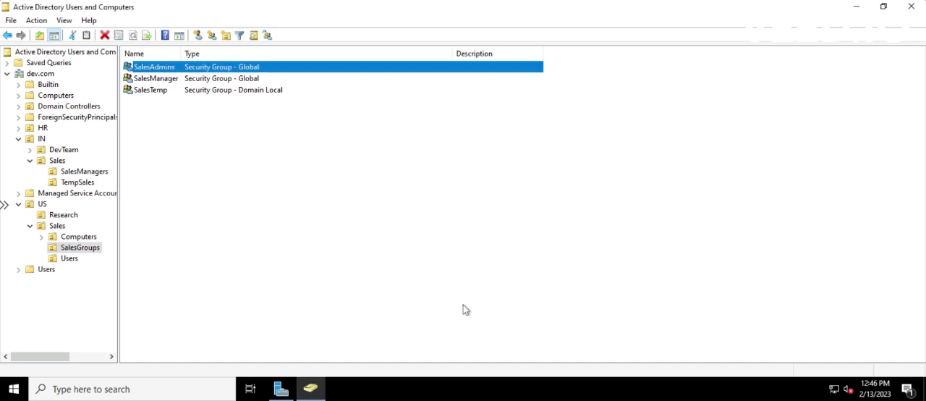
# - Inspect the SalesTemp group's members, the locations searchable for new members and its parent groups, and close its properties without changes
pyautogui.doubleClick(146, 91)
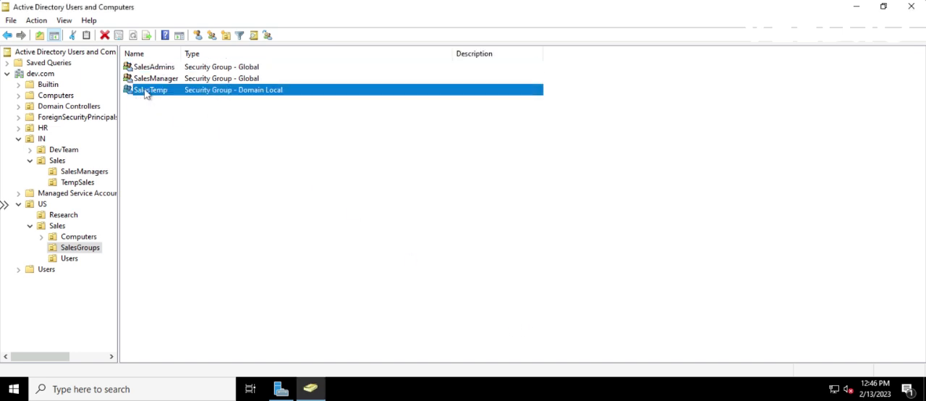
pyautogui.click(392, 80)
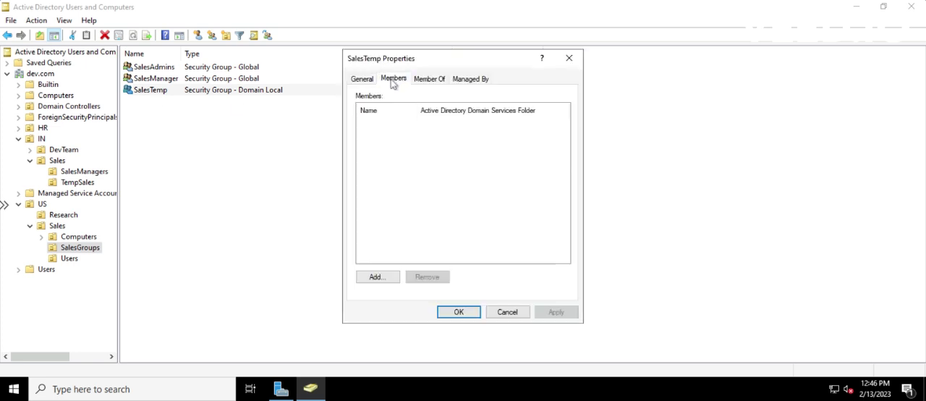
pyautogui.click(369, 279)
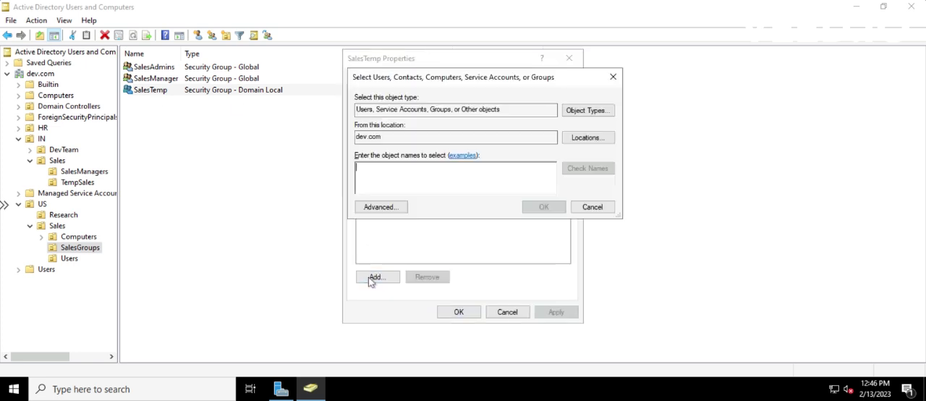
pyautogui.click(579, 139)
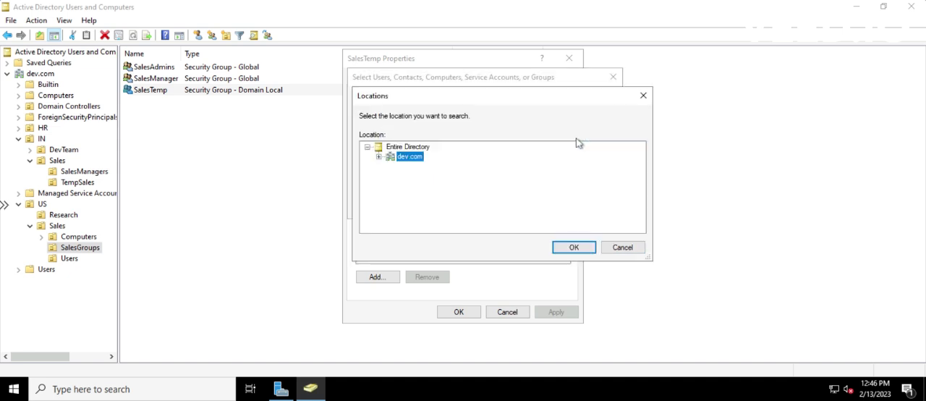
pyautogui.click(584, 248)
pyautogui.click(592, 207)
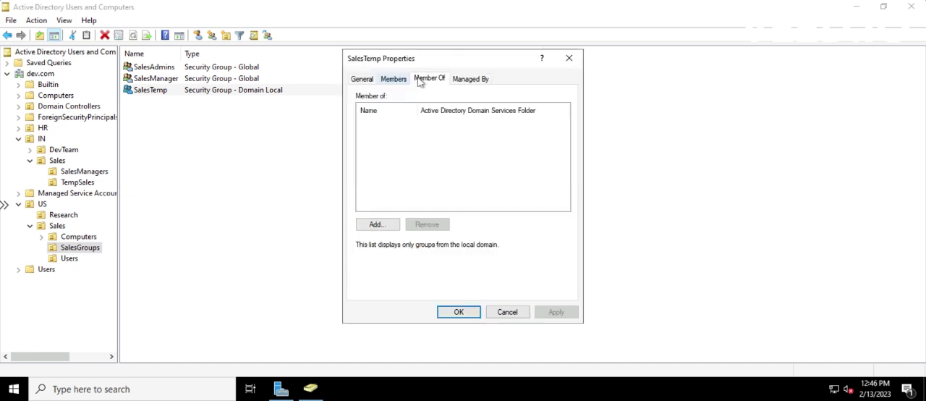
pyautogui.click(395, 79)
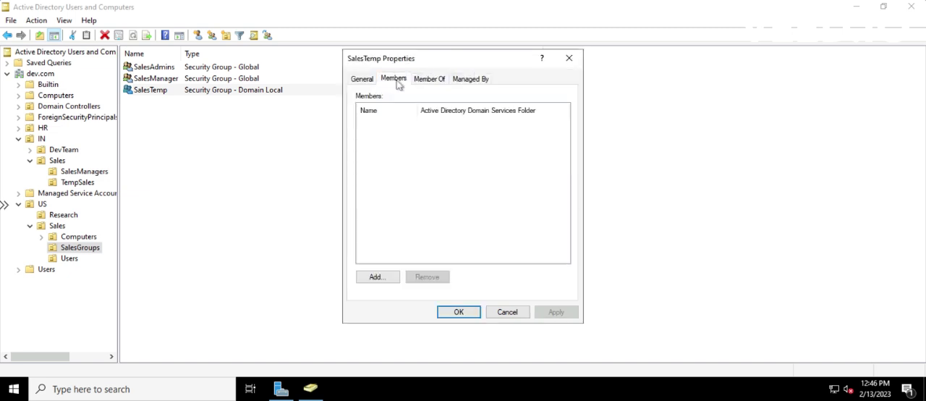
pyautogui.click(570, 59)
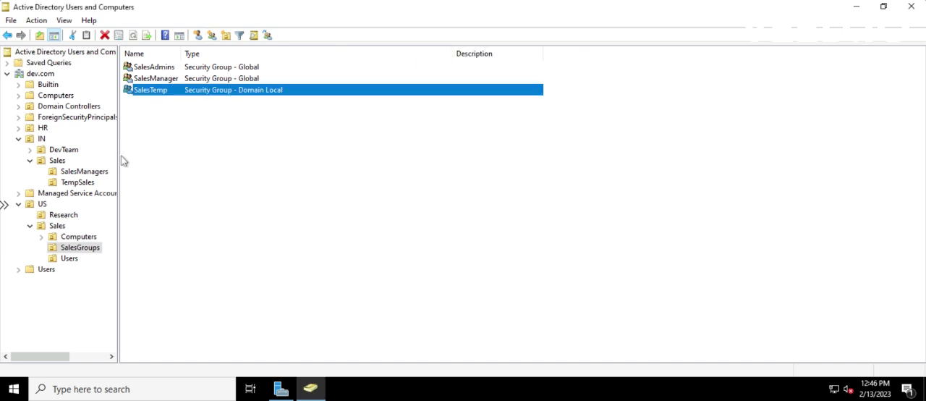
# - Check the group memberships of the user listed directly after _template in US > Sales > Users, including SalesAdmins, and close the properties
pyautogui.click(70, 259)
pyautogui.doubleClick(148, 79)
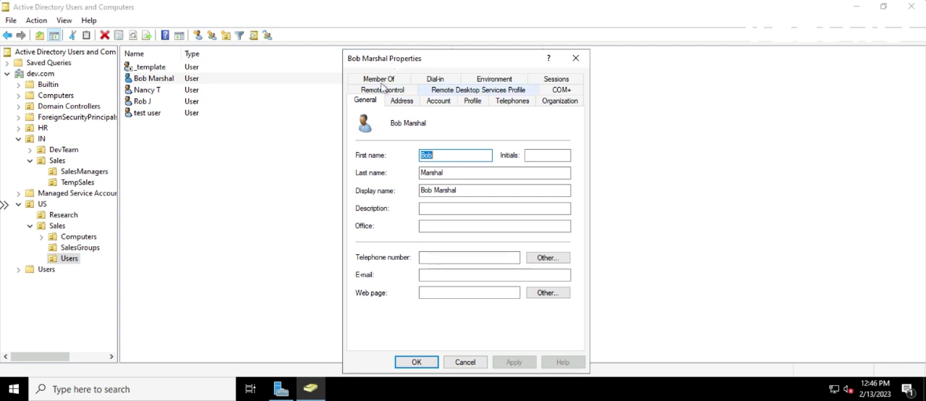
pyautogui.click(383, 81)
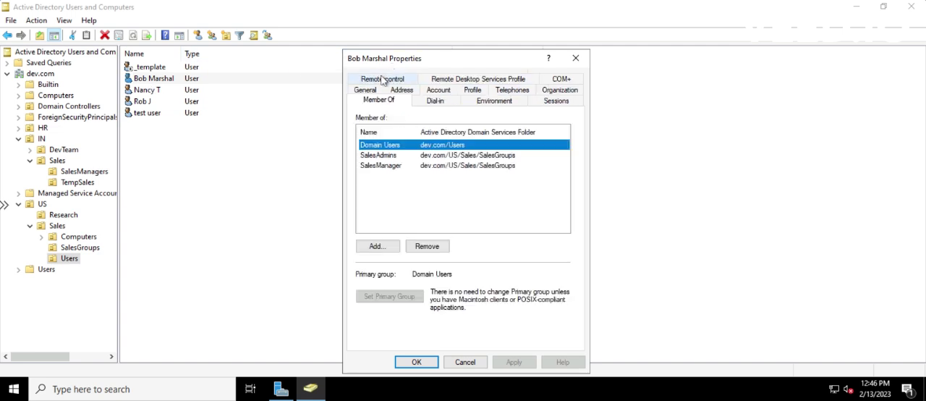
pyautogui.click(381, 154)
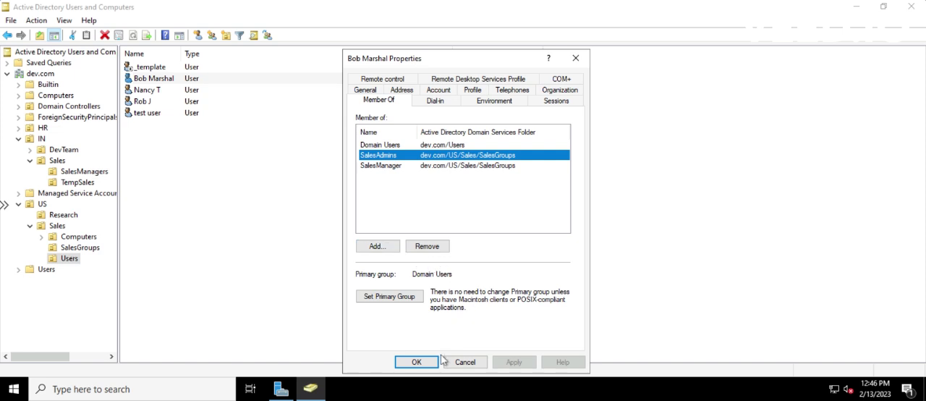
pyautogui.click(416, 362)
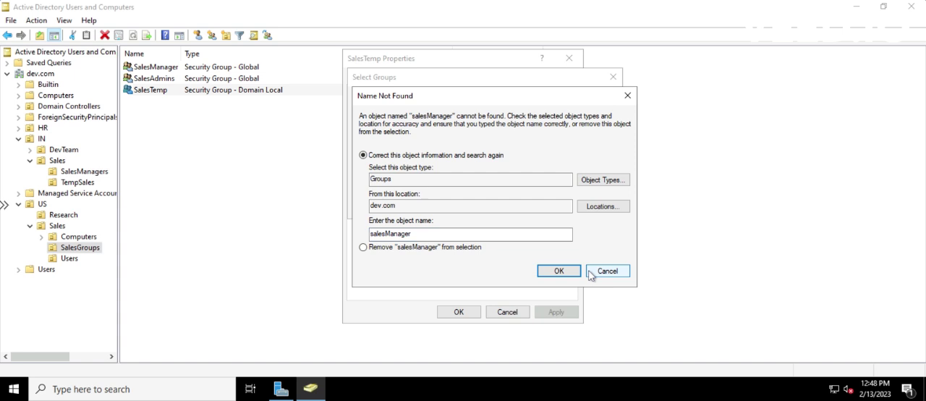
# - Cancel adding SalesTemp to the SalesManager group and close the SalesTemp properties without saving
pyautogui.click(593, 271)
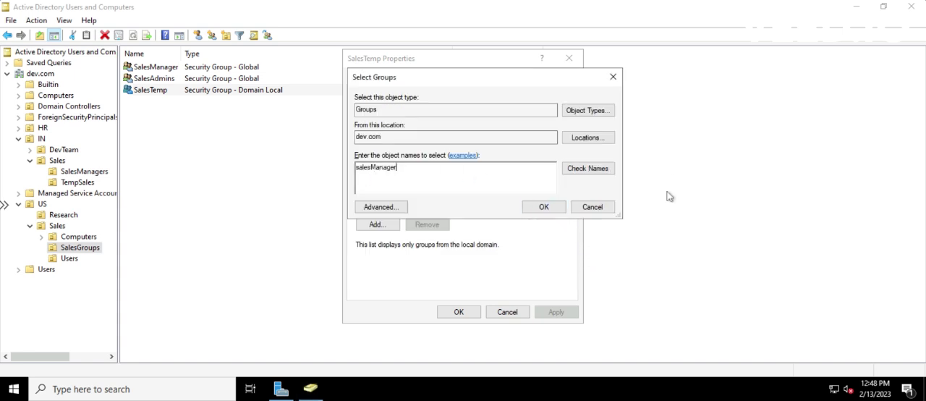
pyautogui.click(595, 207)
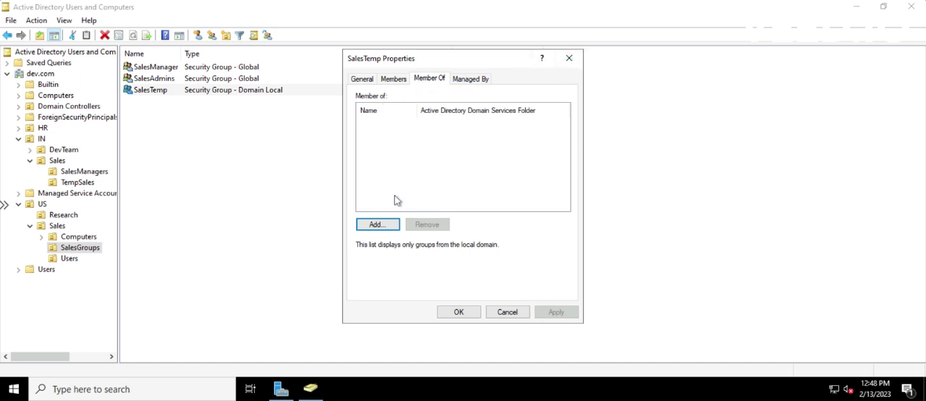
pyautogui.click(508, 314)
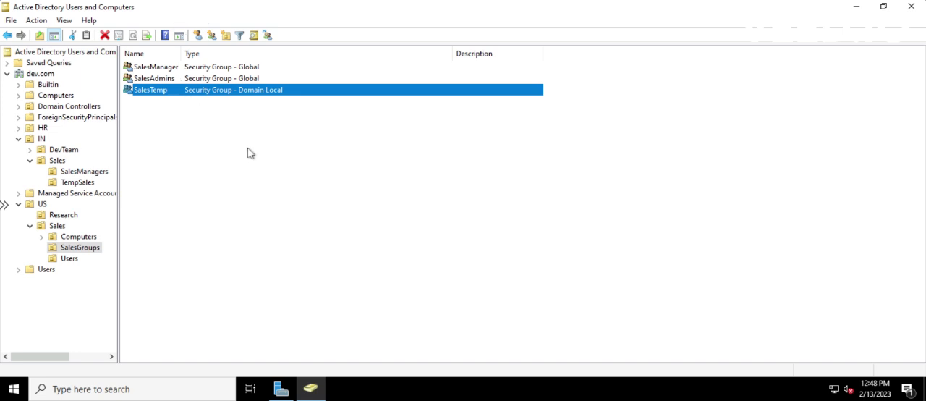